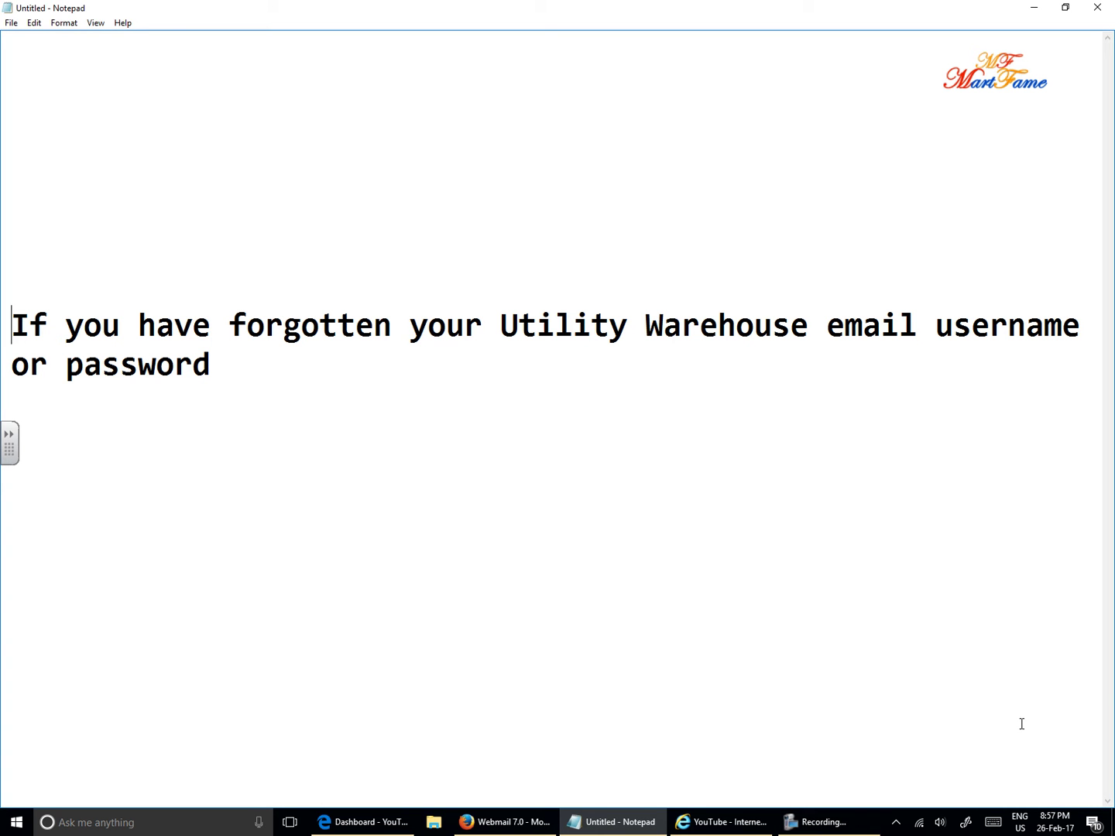
Step: Switch from Notepad to the Firefox Webmail login page via the taskbar
click(514, 822)
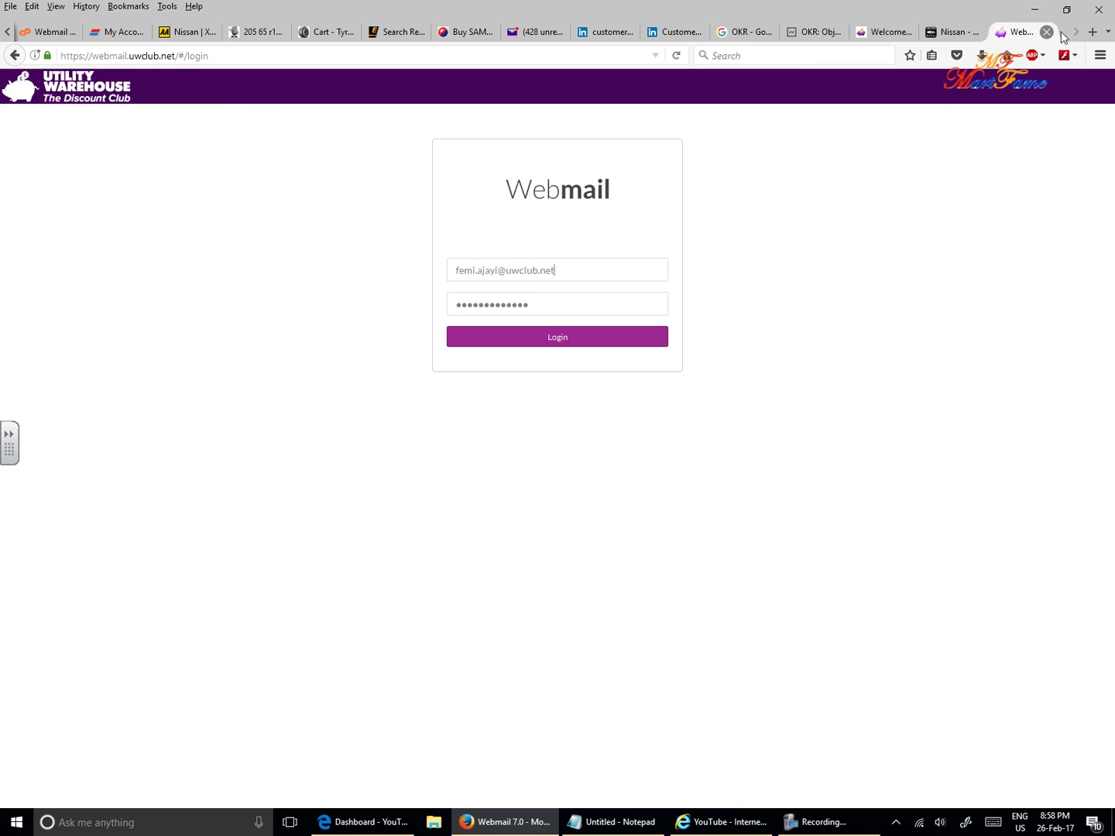
Step: Load utilitywarehouse.co.uk/clubhouse/ in a new browser tab
click(1093, 32)
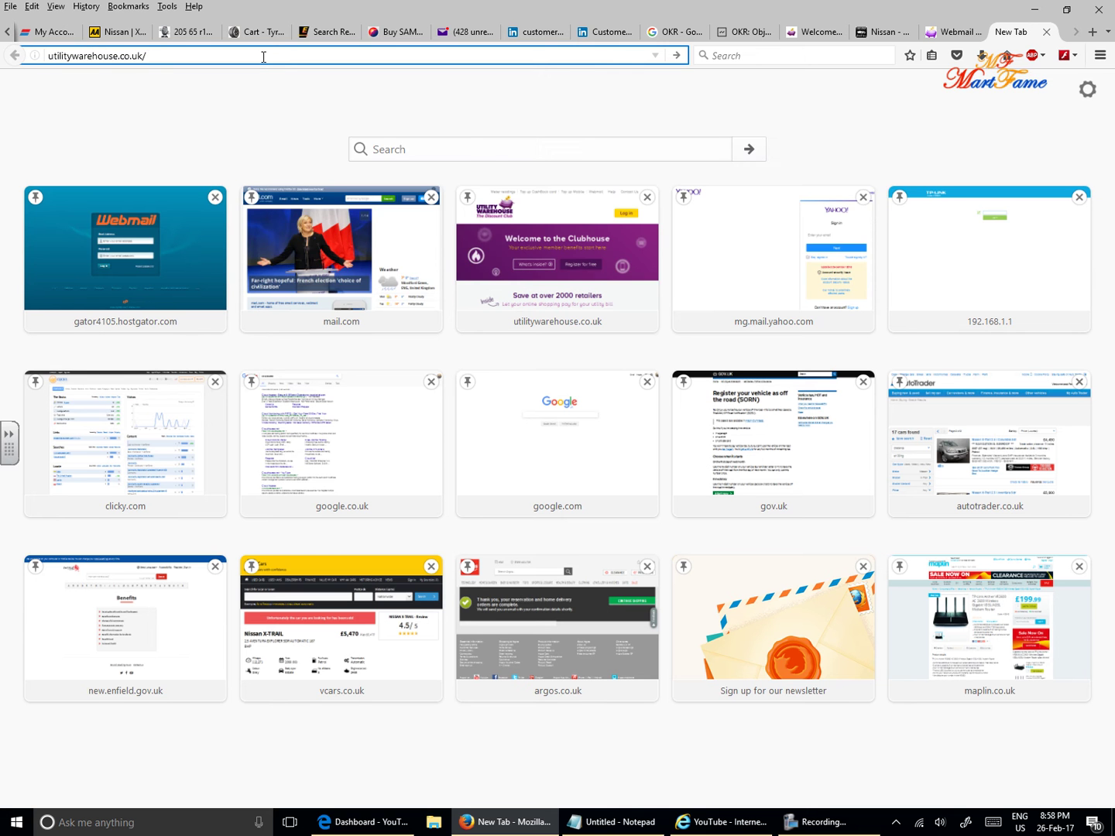
text(l)
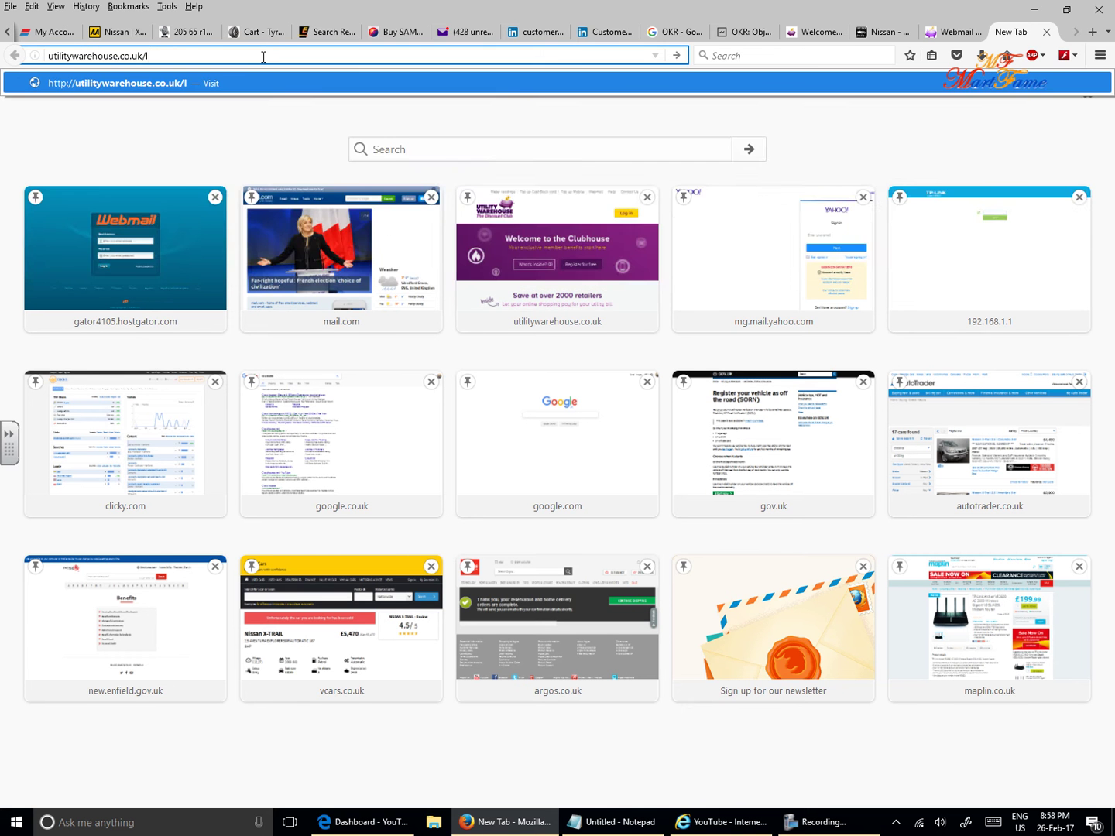
key(BackSpace)
text(clubhouse/)
click(264, 56)
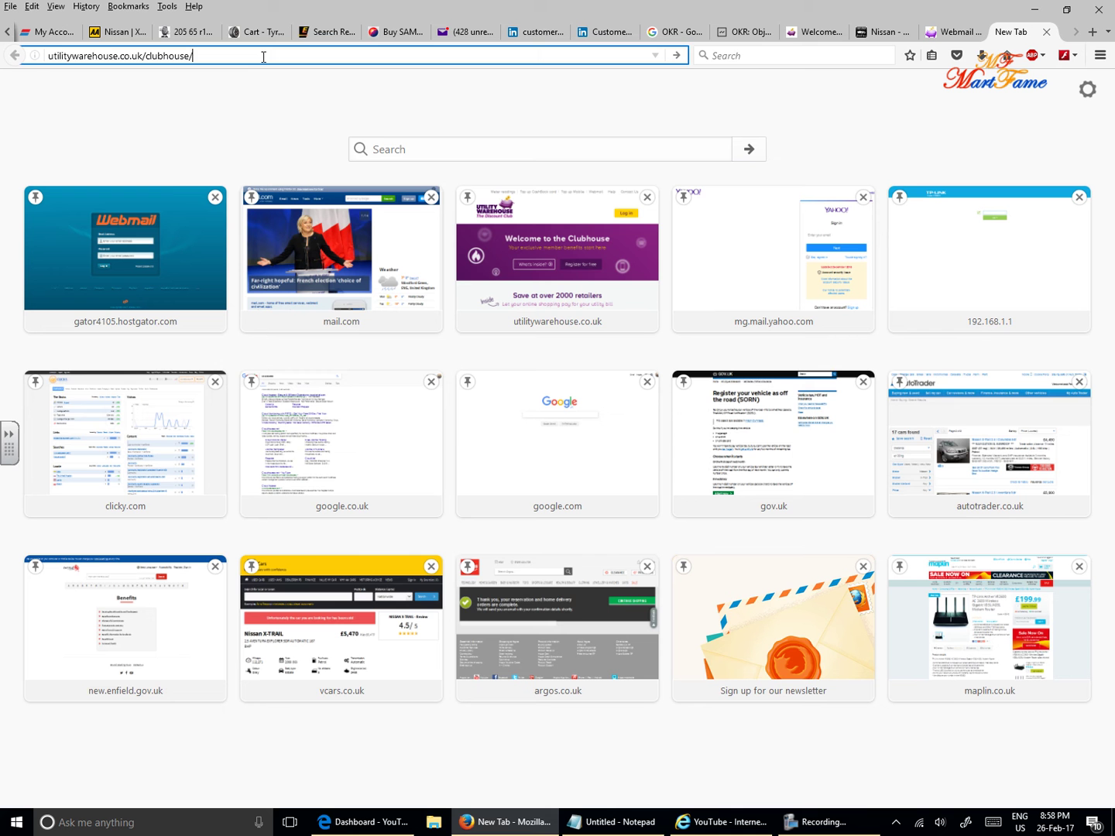
key(Return)
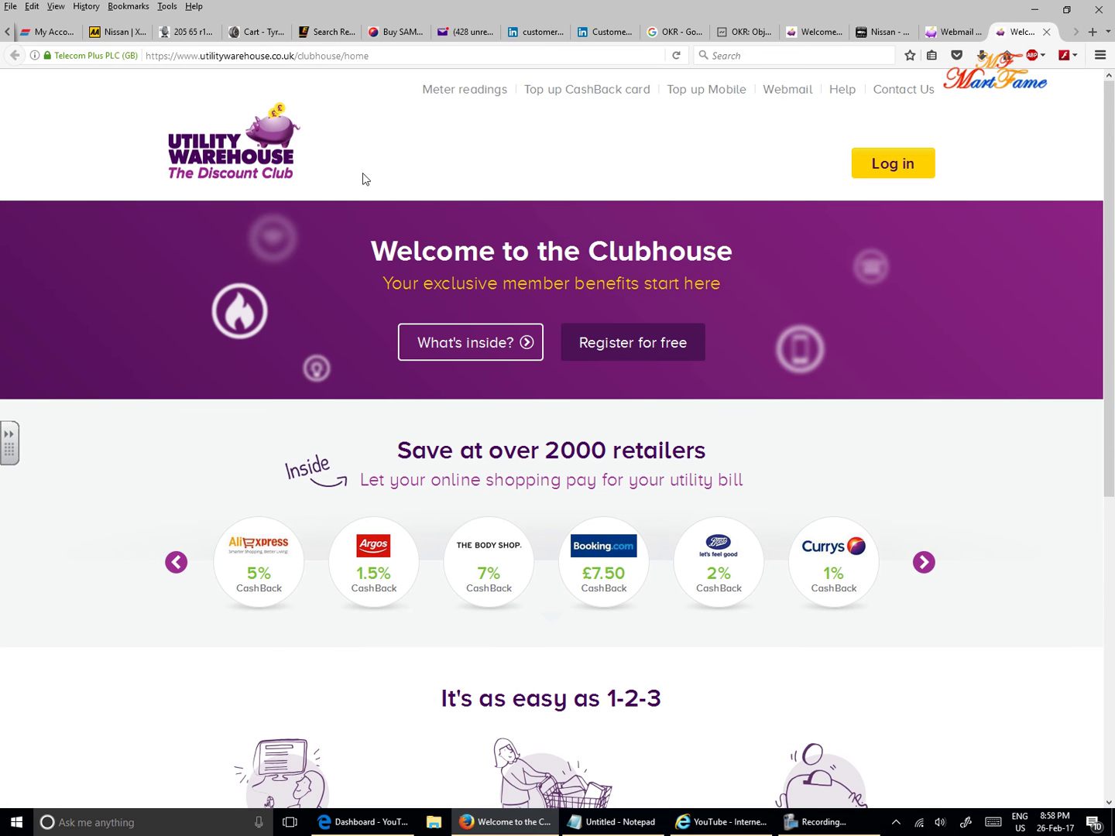
Step: Reveal the member login panel and log in with the pre-filled account credentials
click(900, 169)
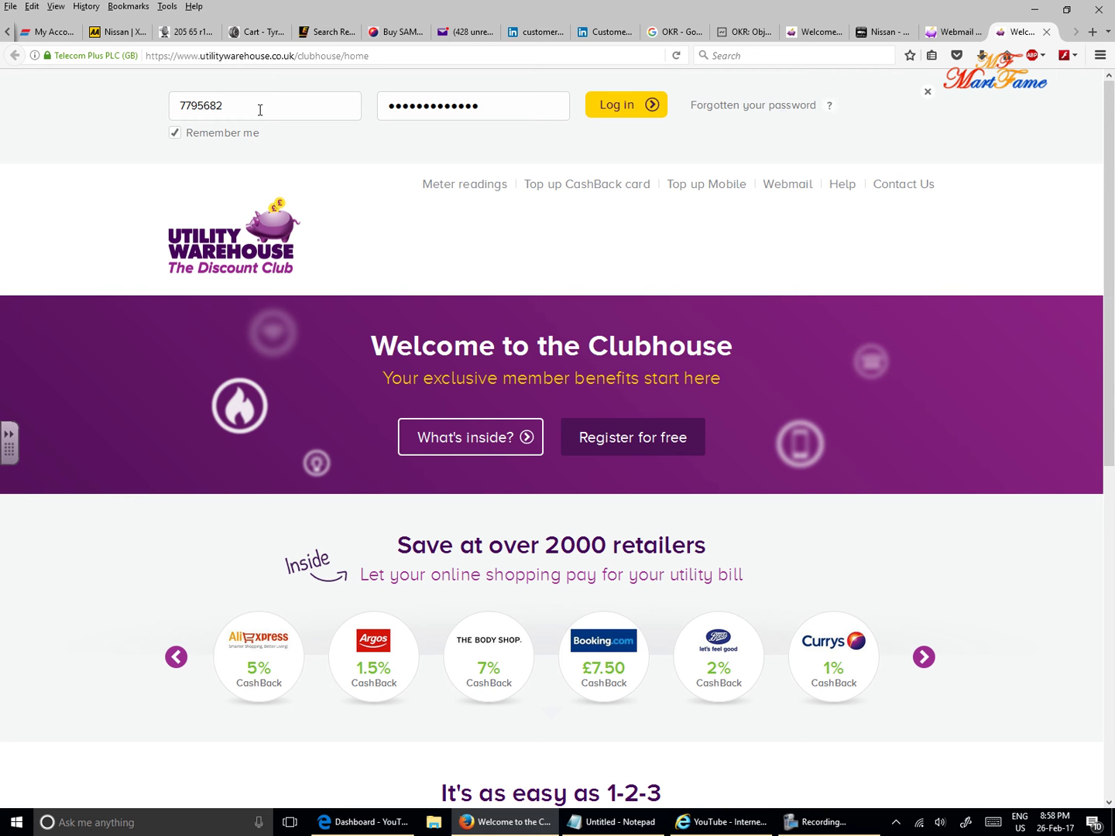
drag(257, 107, 139, 109)
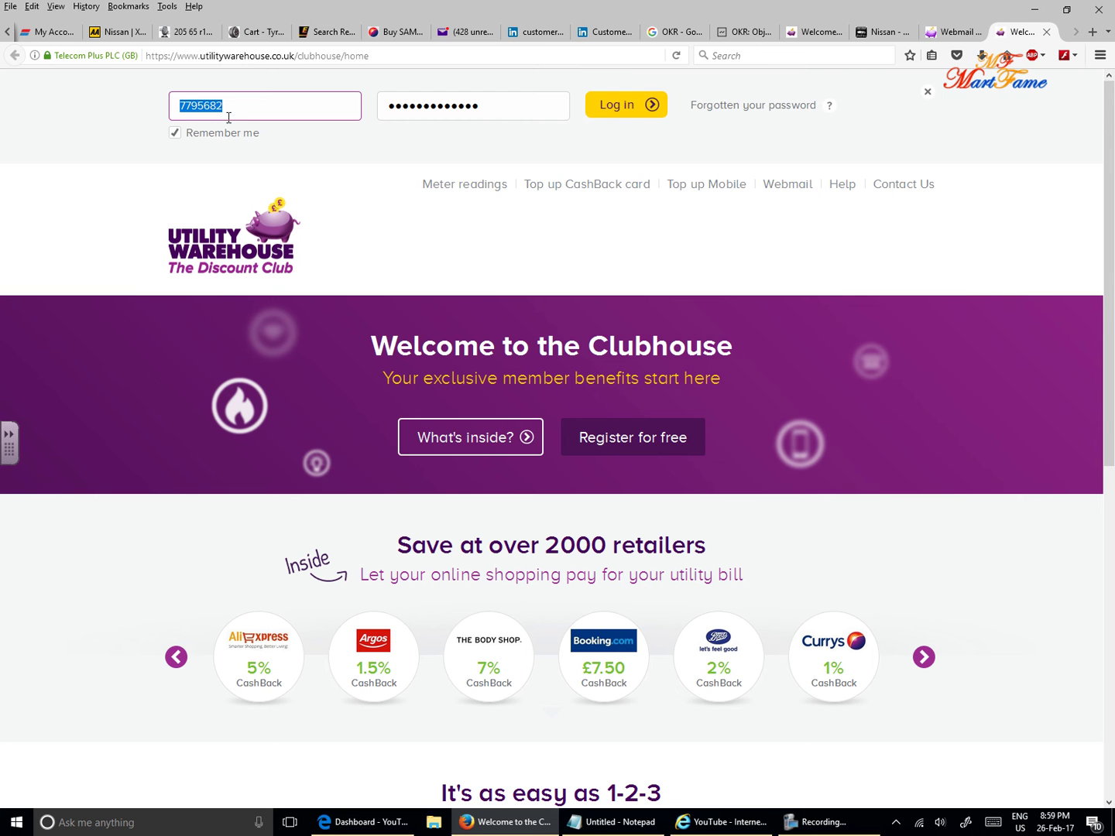
click(621, 107)
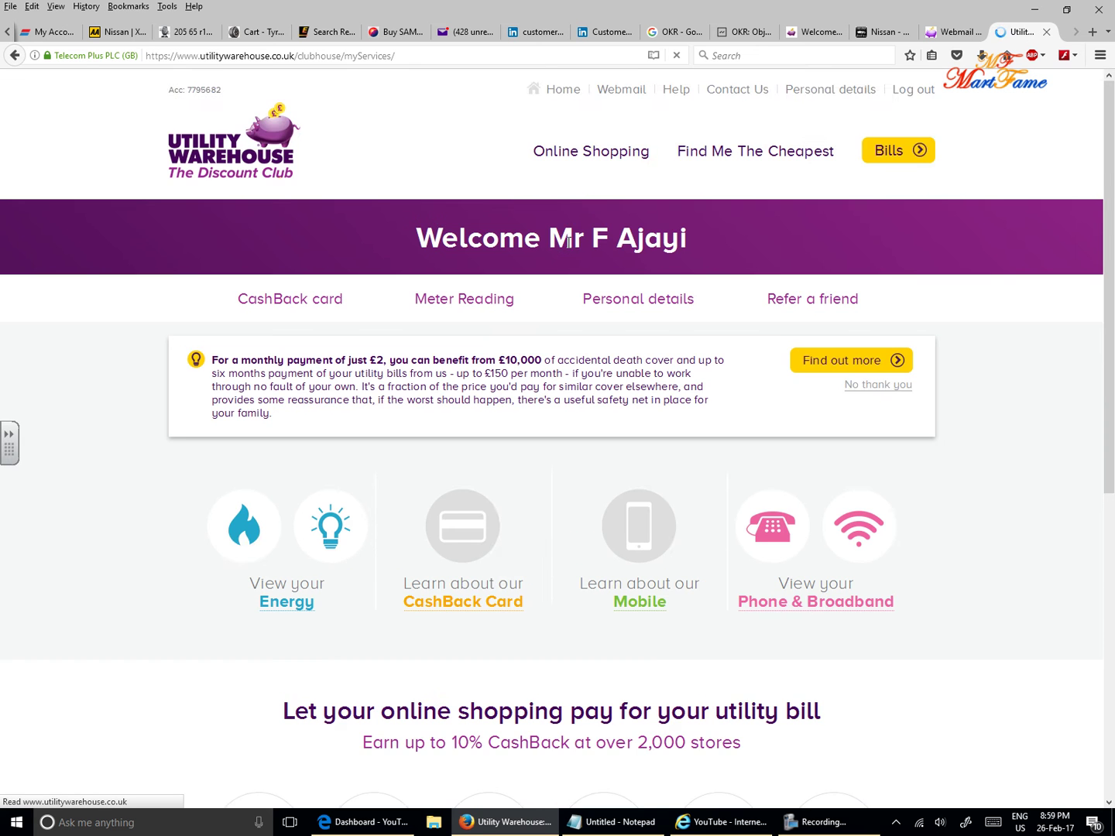
scroll(569, 244, down, 2)
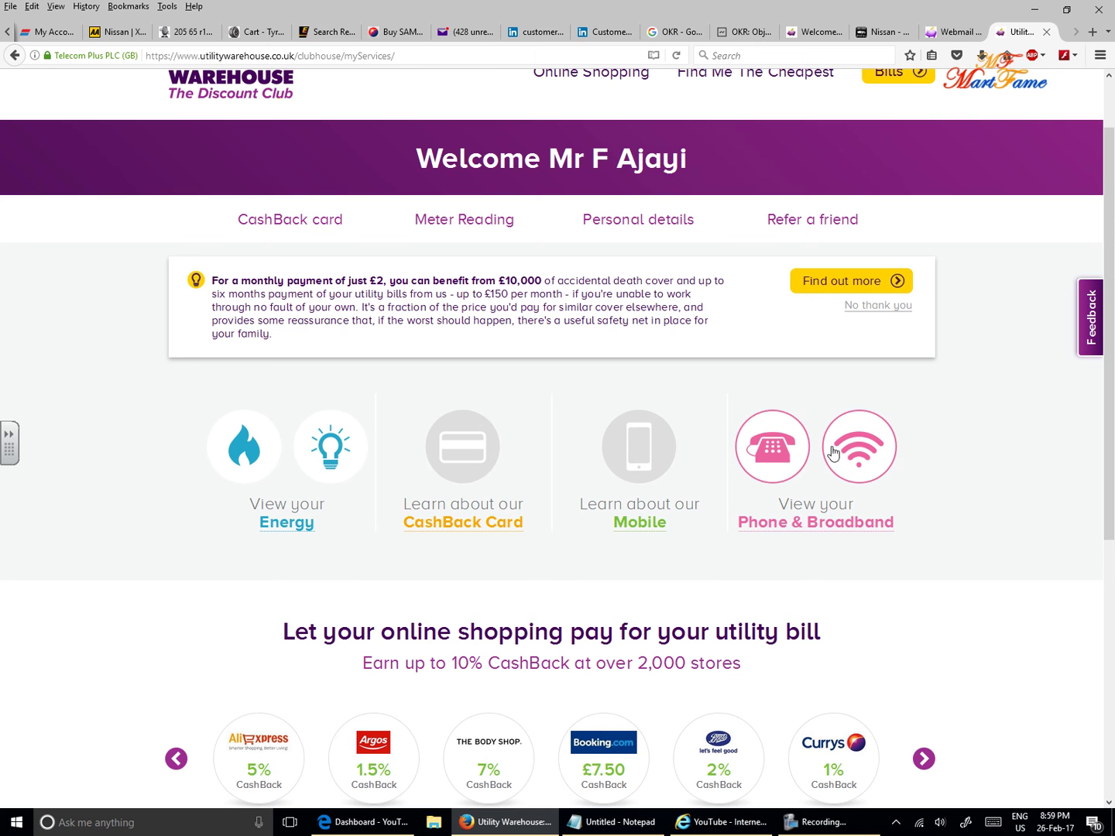
Step: Expand the Phone & Broadband details and select the whole member email address
click(817, 529)
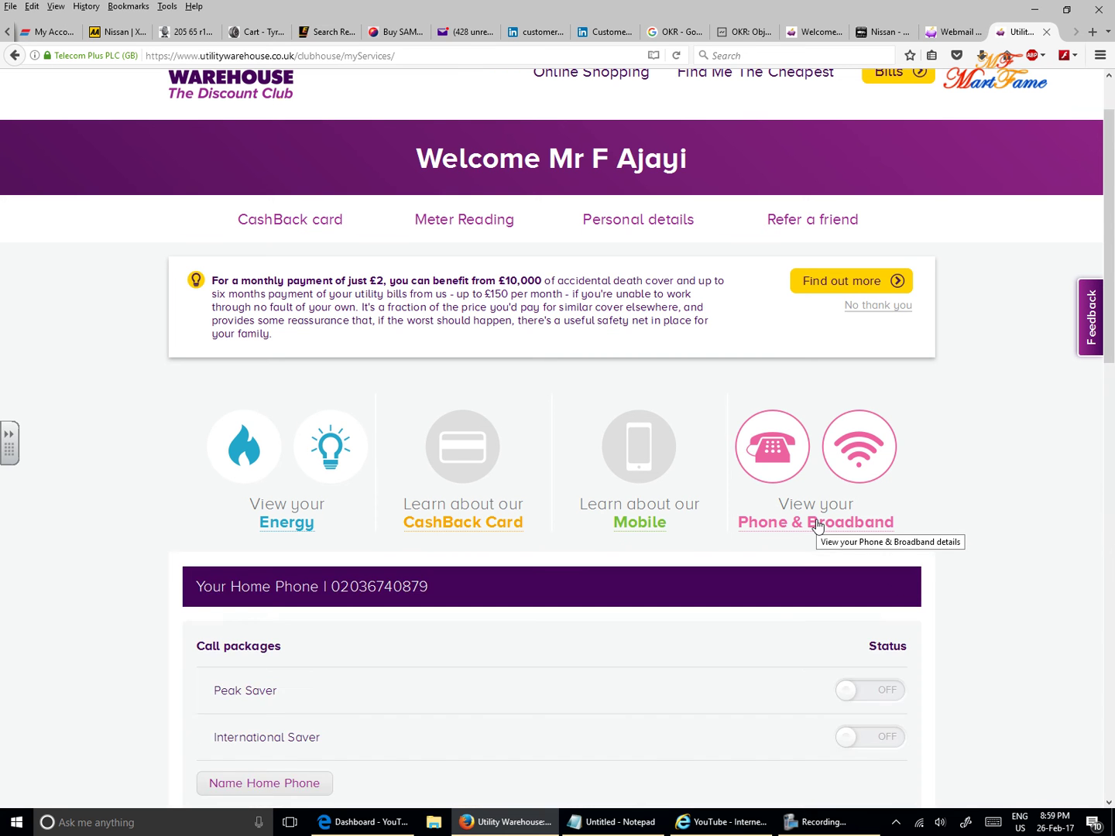
scroll(817, 527, down, 10)
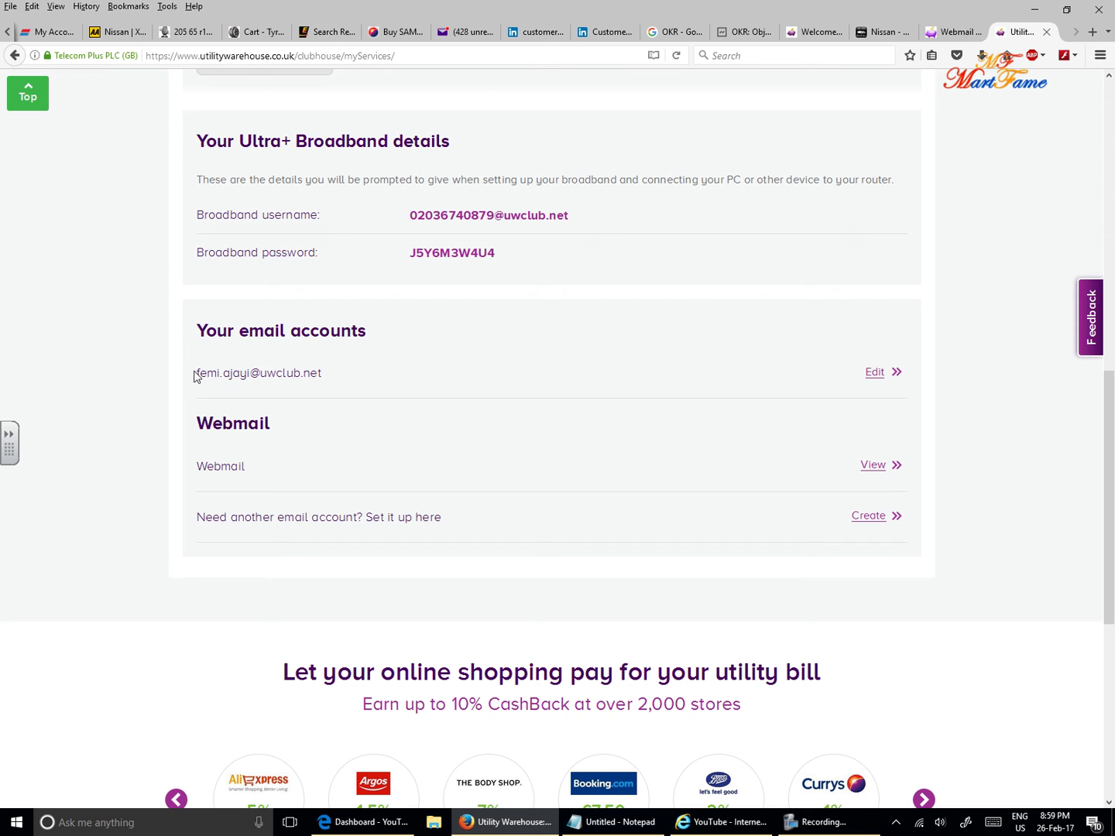
mouse_move(250, 375)
mouse_down()
mouse_move(321, 375)
mouse_move(210, 381)
mouse_up()
click(282, 381)
click(192, 380)
triple_click(194, 381)
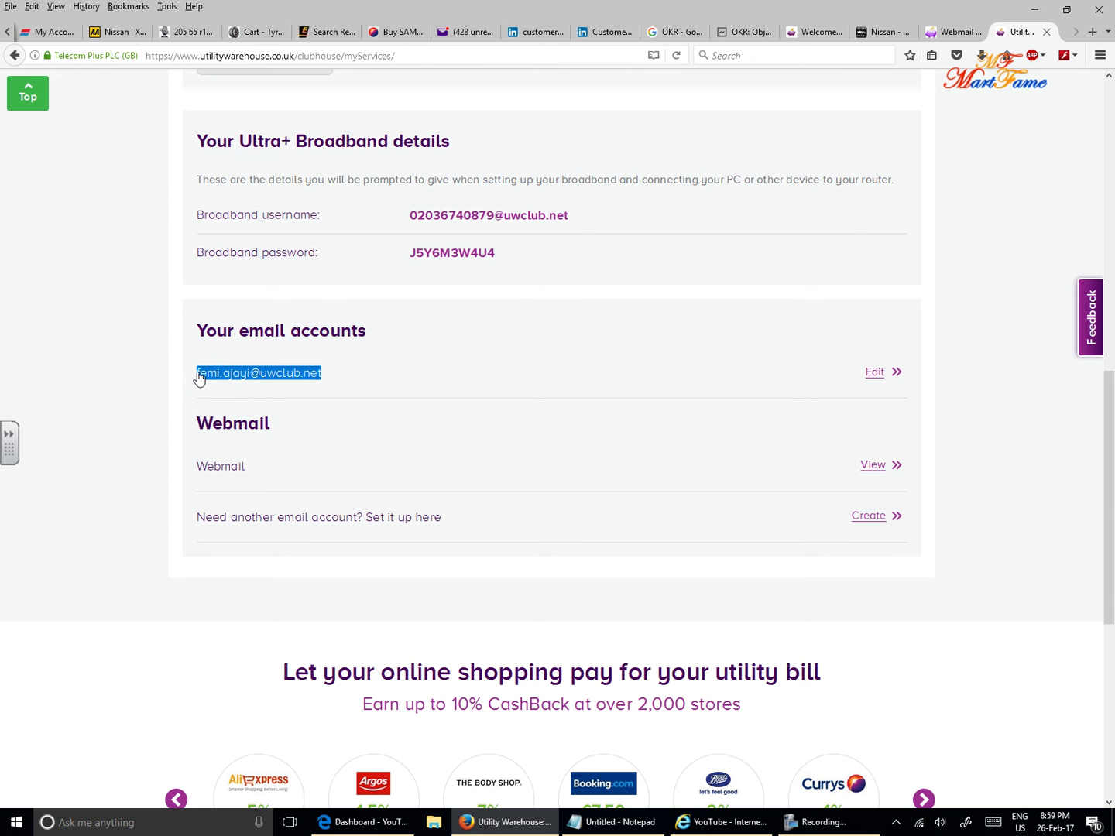
Step: Enter a new email password and confirmation and submit; the site reports a mismatch
click(254, 376)
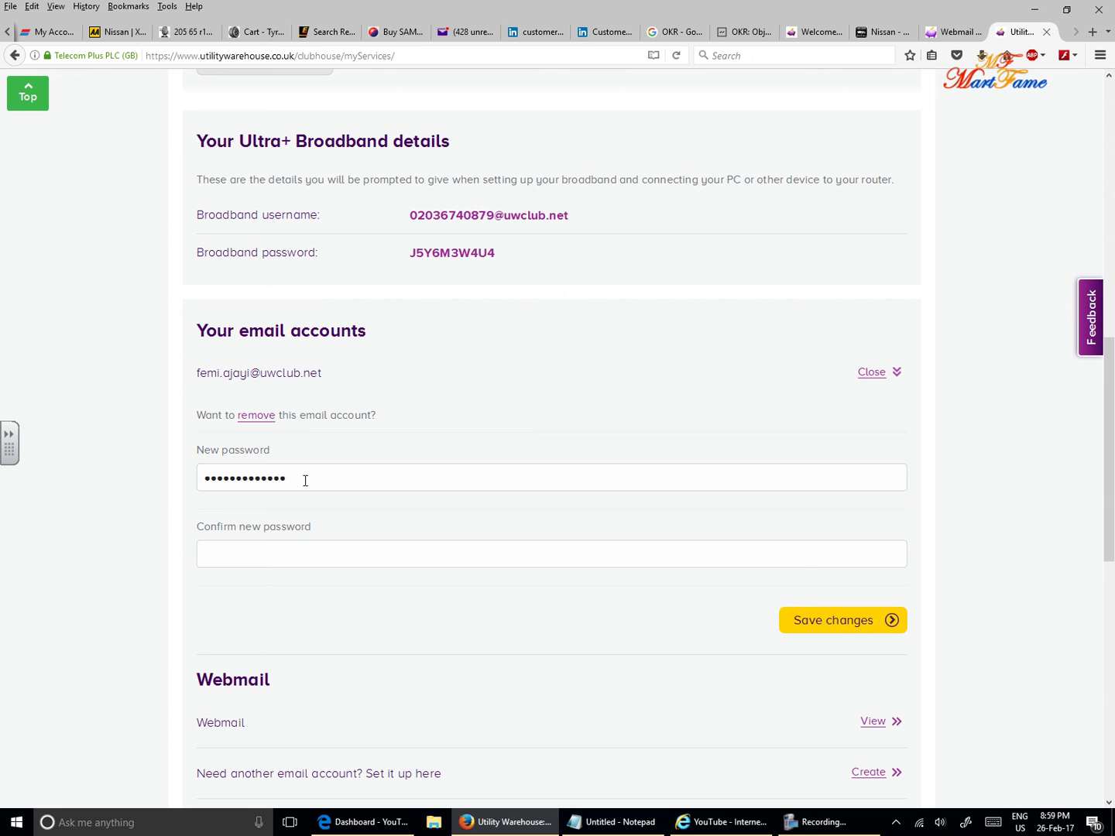
double_click(305, 480)
text(a)
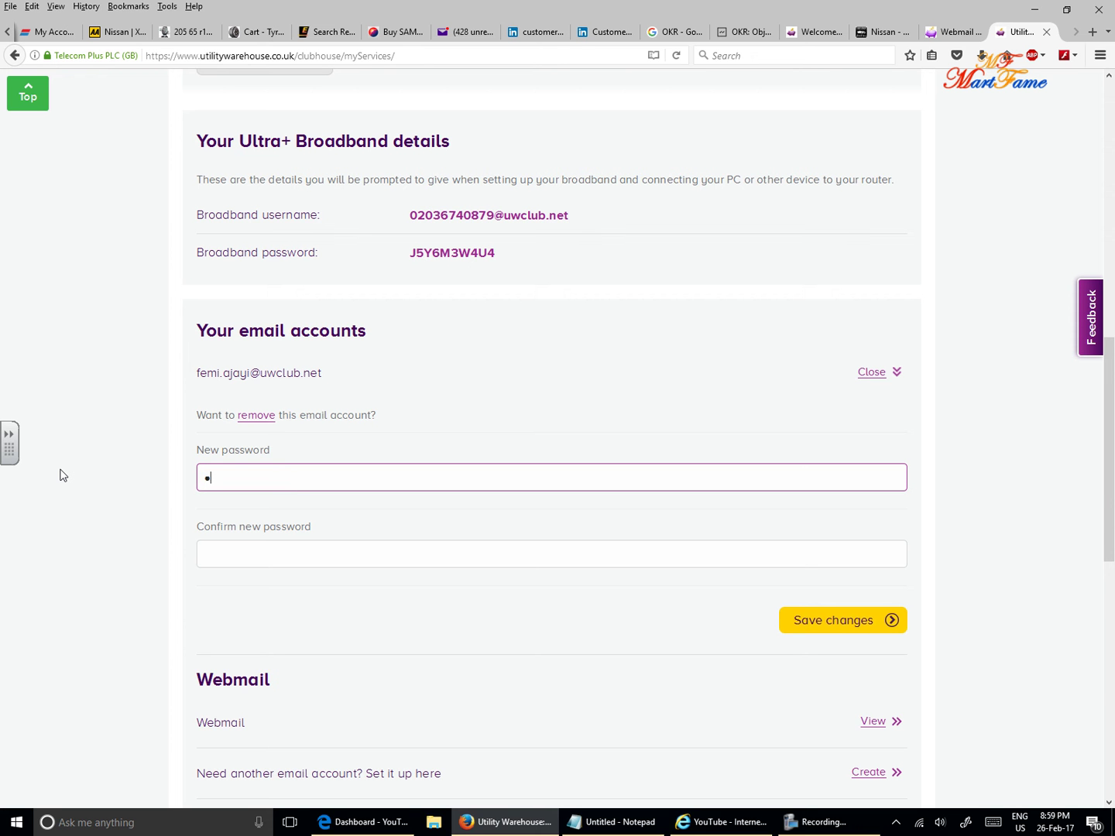
text(aaa)
text(aaaa)
text(aa)
key(Tab)
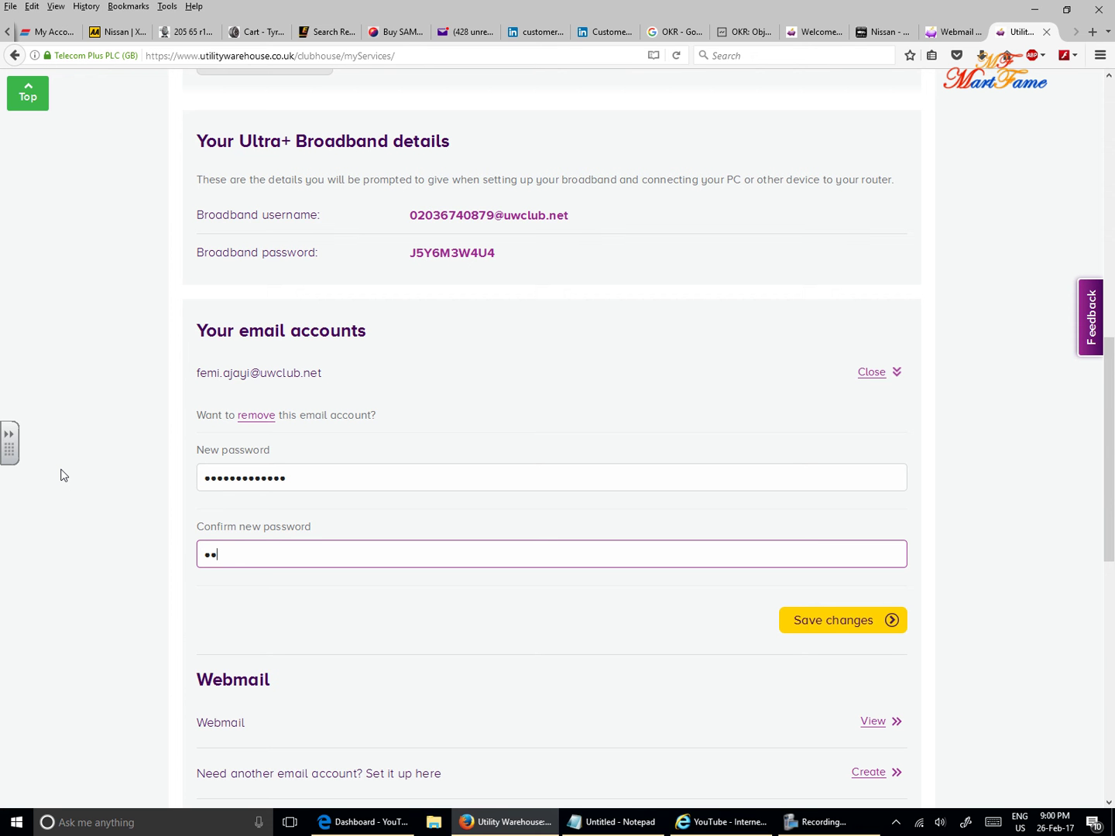
text(aaaa)
text(aaa)
click(823, 625)
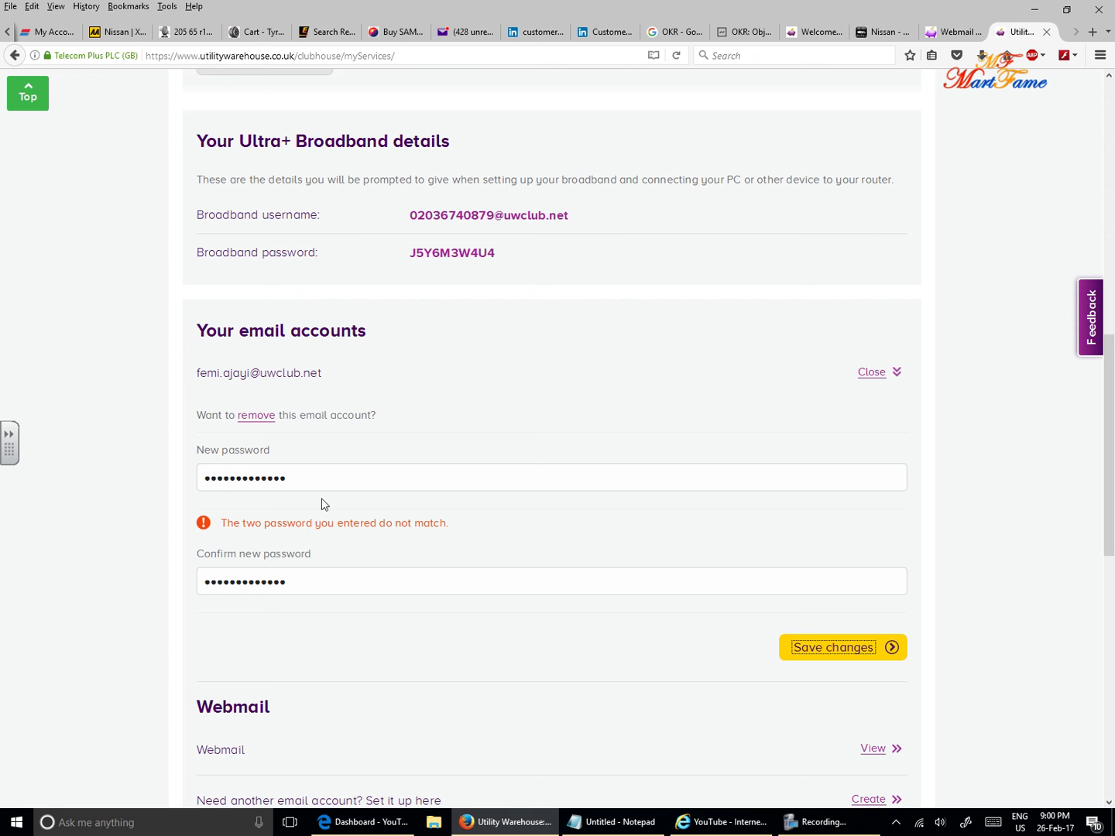
Step: Clear and retype the new email password, then retype its confirmation
drag(318, 476, 157, 476)
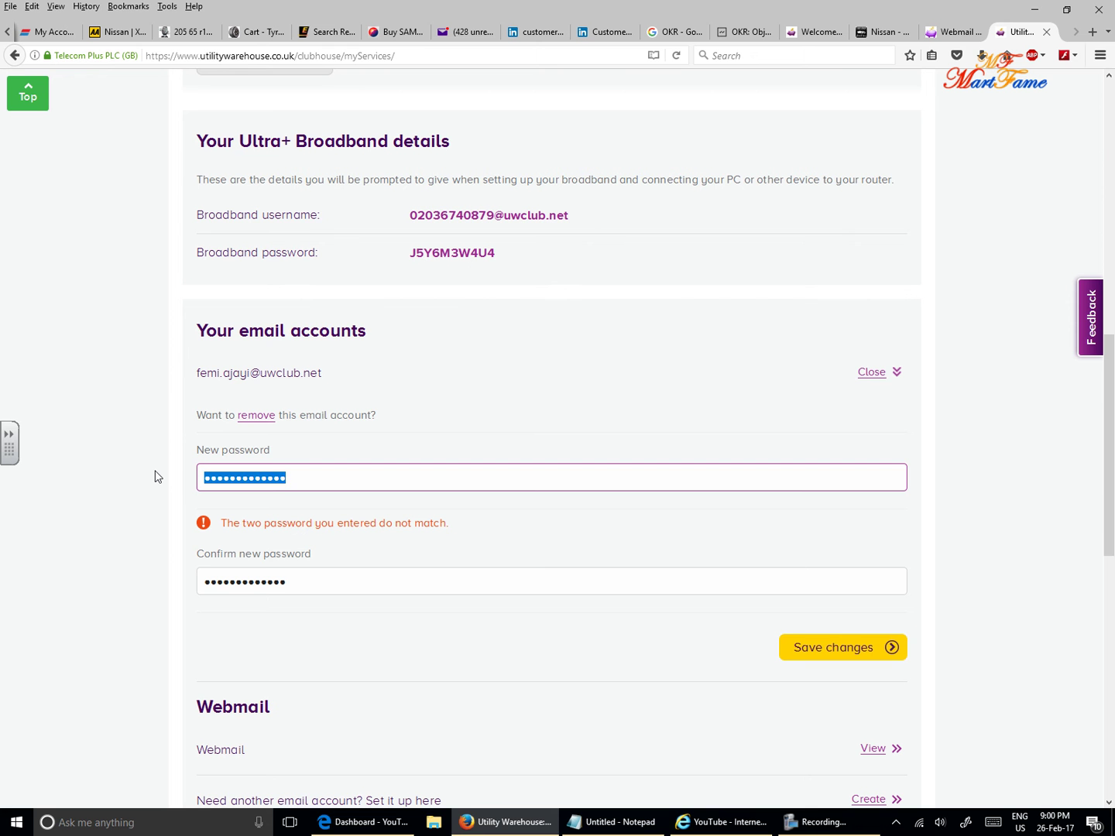
text(•••)
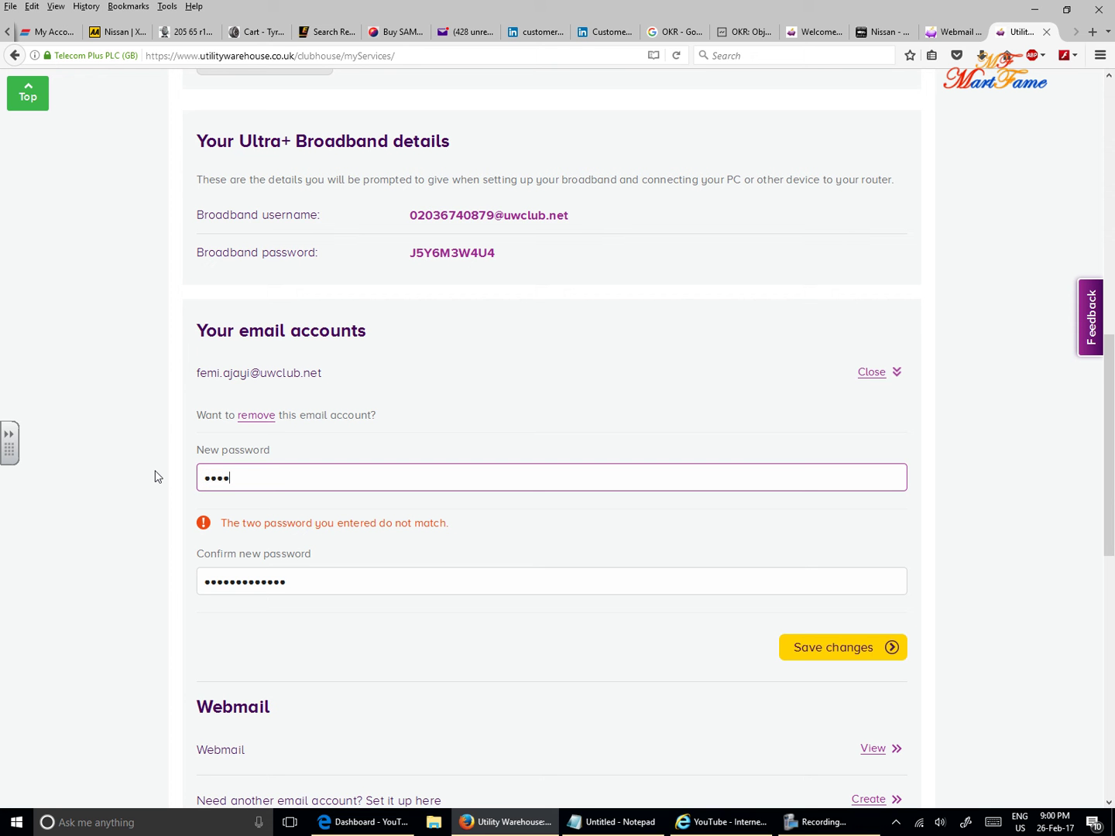
text(••••)
text(••)
key(BackSpace)
key(BackSpace)
key(BackSpace)
key(BackSpace)
key(BackSpace)
key(BackSpace)
text(**)
text(*)
key(Tab)
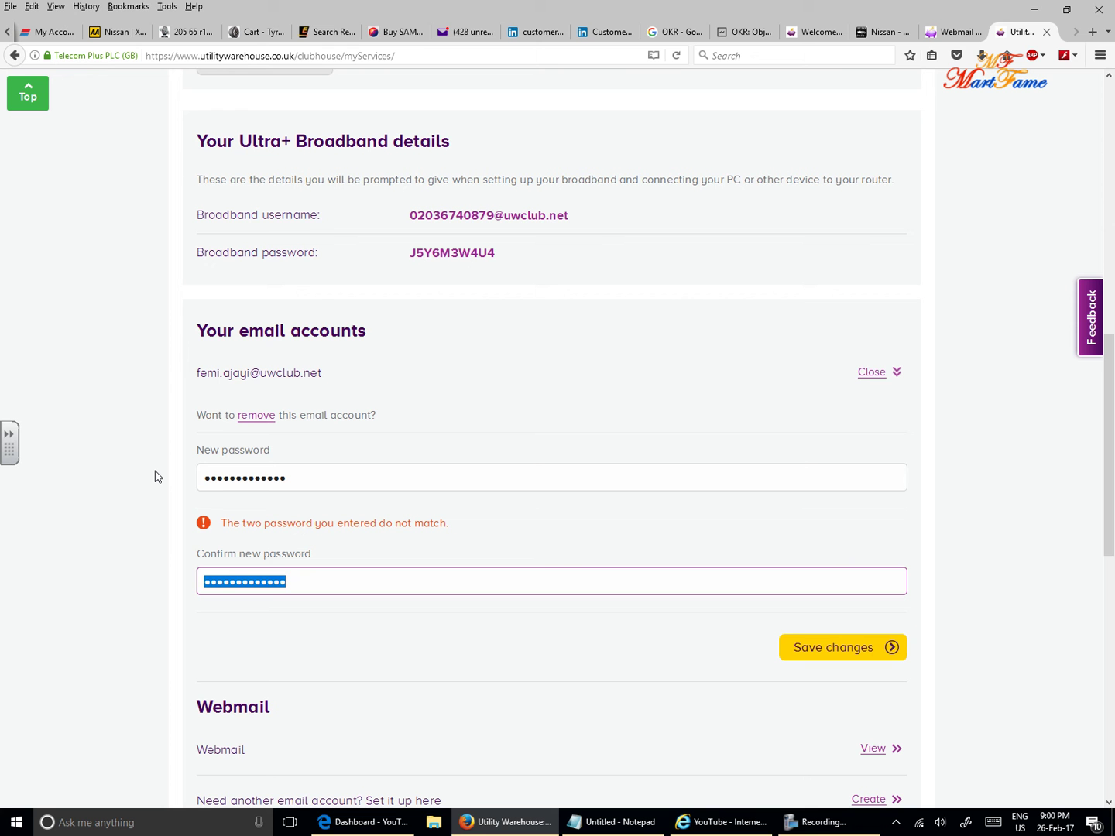
text(*)
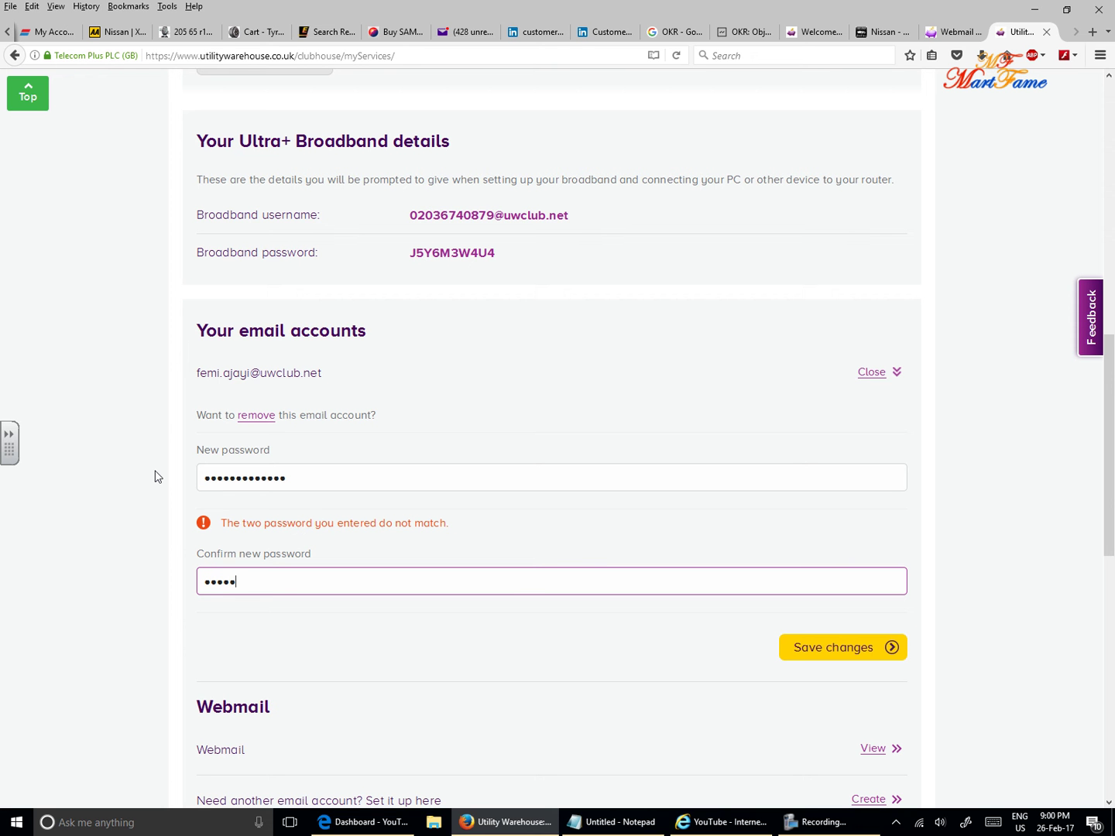
text(**)
text(**)
text(***)
Step: Save the new email password and confirm the change in the Change email password panel
click(834, 654)
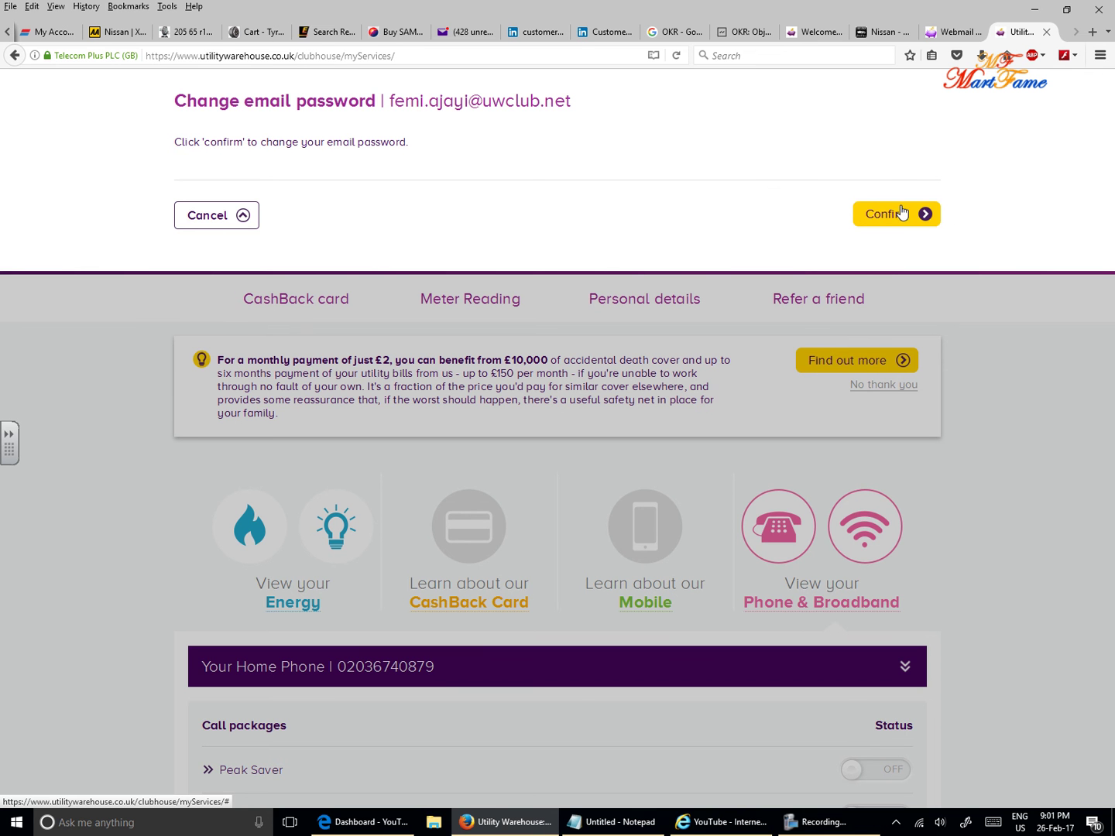
click(903, 213)
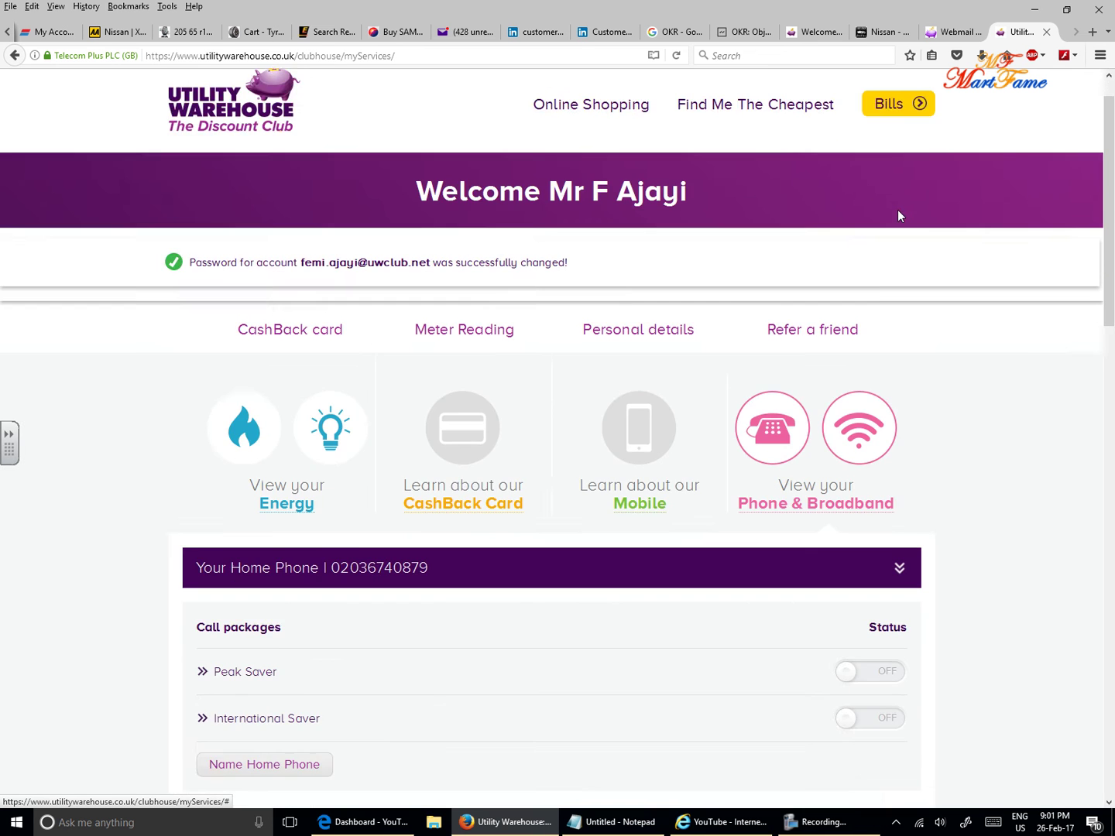
scroll(900, 216, down, 3)
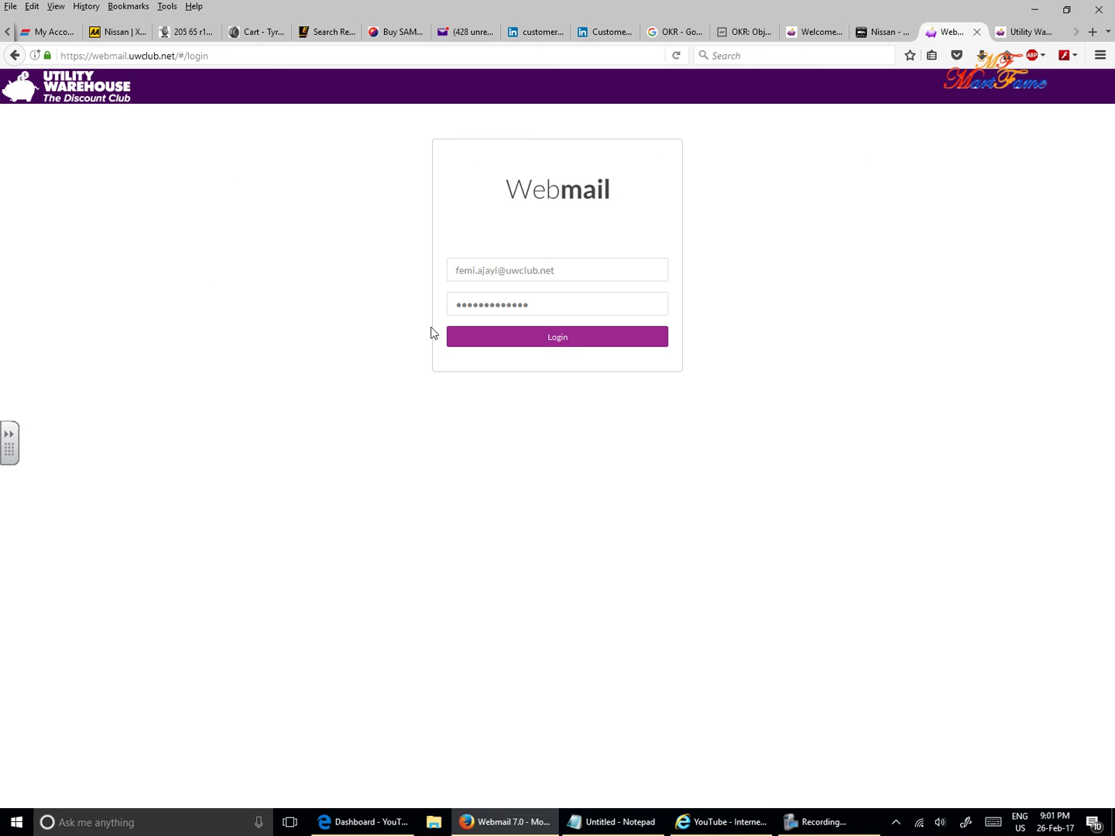
Step: Log in to Webmail with the saved email address and the new password
click(568, 271)
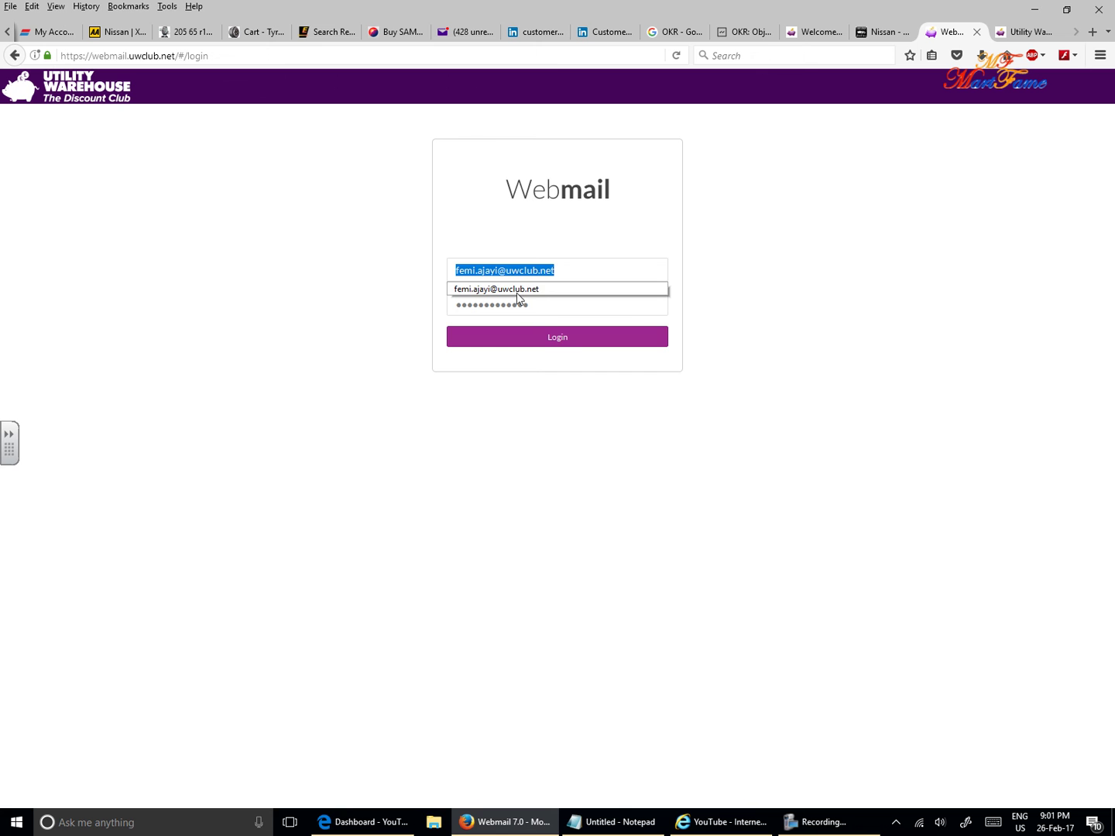
click(545, 297)
click(568, 347)
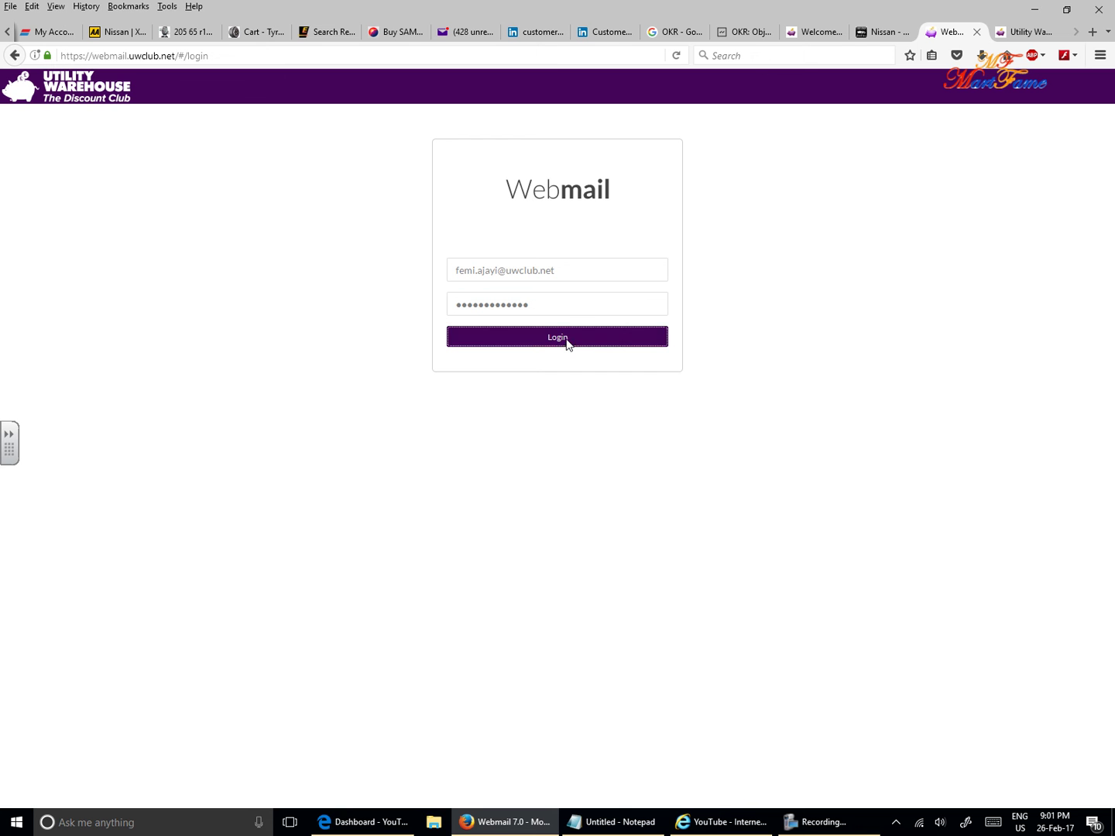